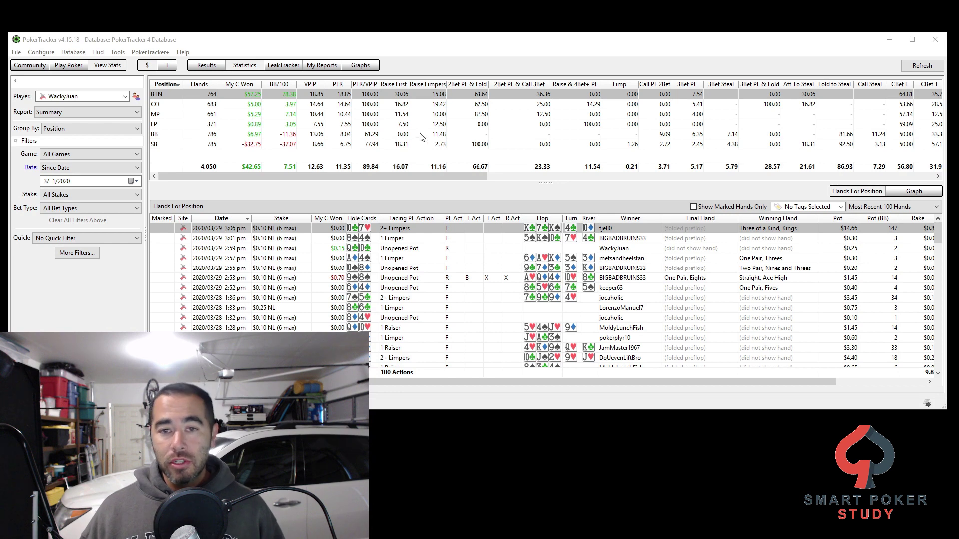
# Step: Drag across the position report's stats table to look over its columns
pyautogui.moveTo(427, 137)
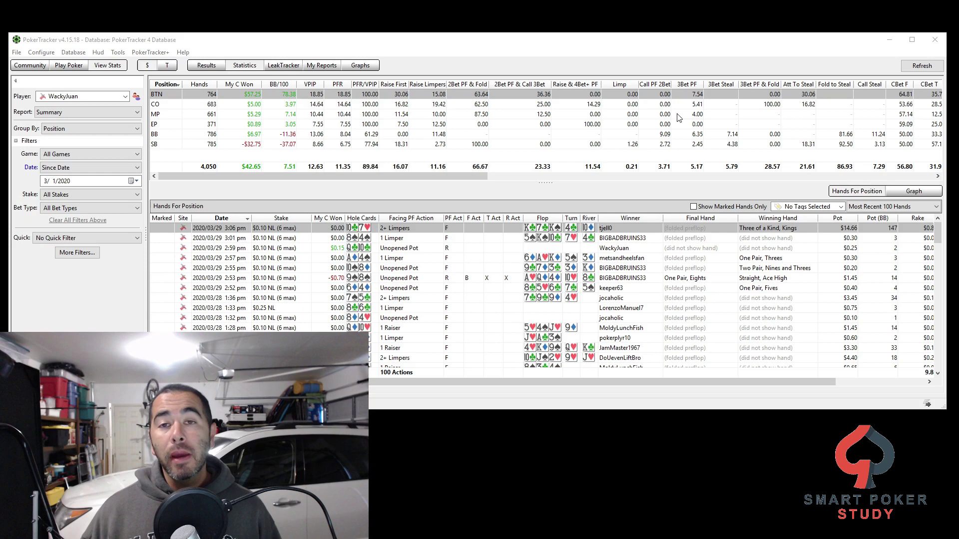
pyautogui.moveTo(679, 117)
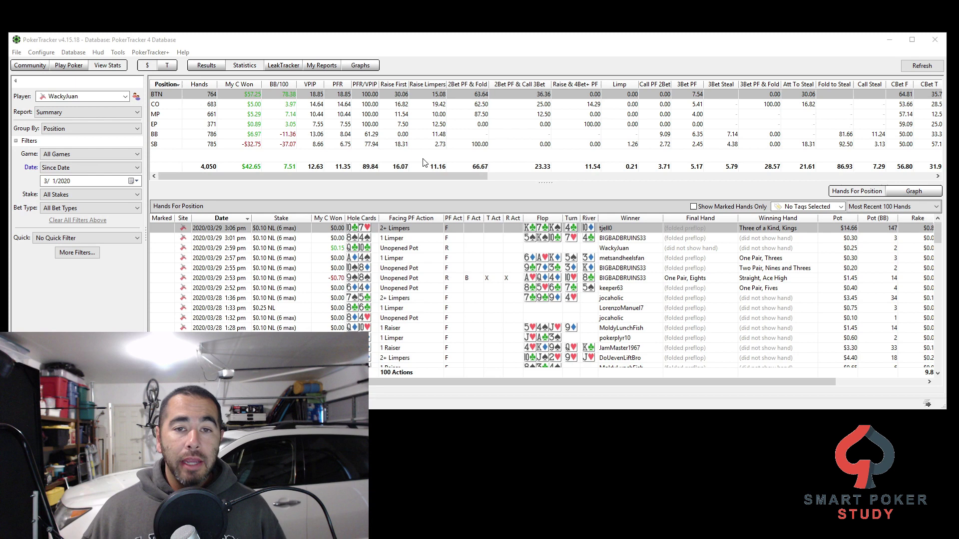
pyautogui.moveTo(423, 163)
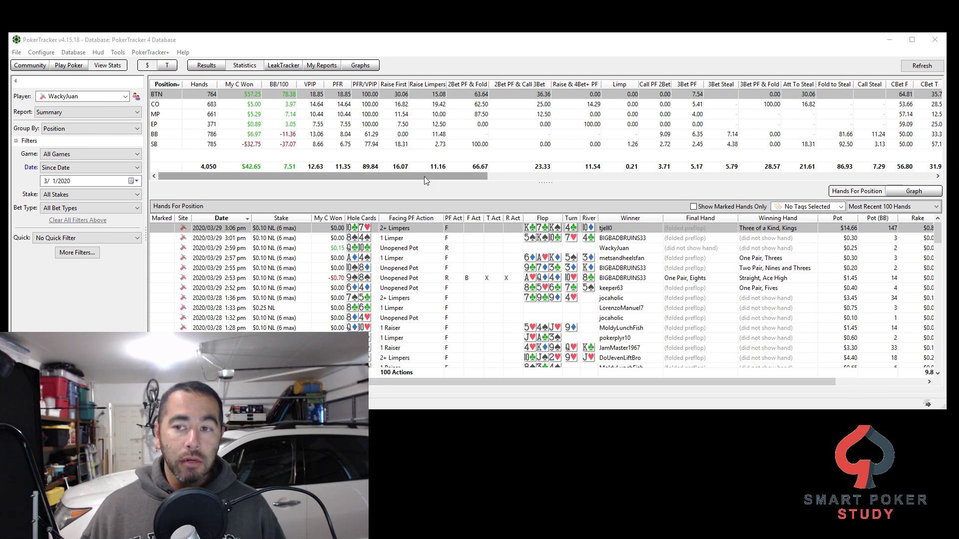
pyautogui.moveTo(423, 177); pyautogui.dragTo(732, 189)
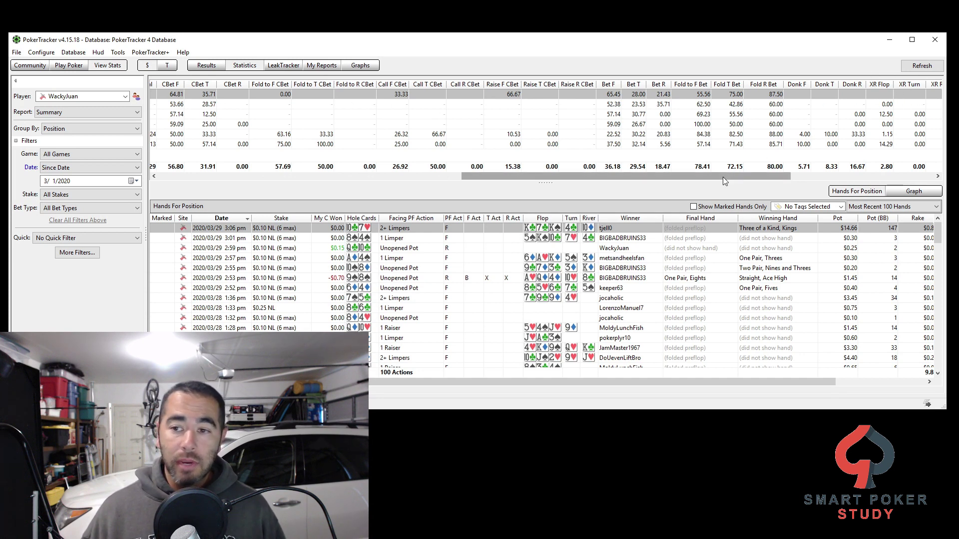
pyautogui.moveTo(723, 177); pyautogui.dragTo(865, 178)
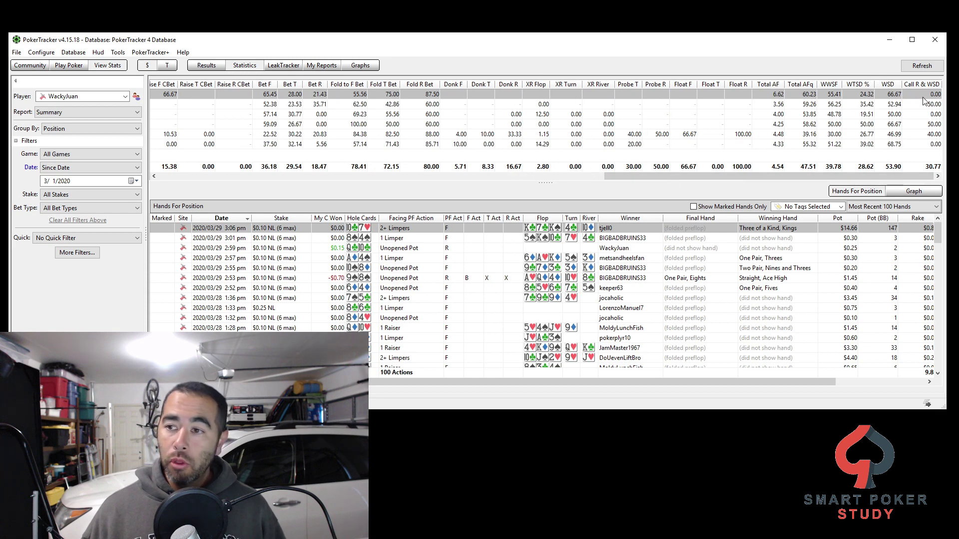
pyautogui.moveTo(918, 92)
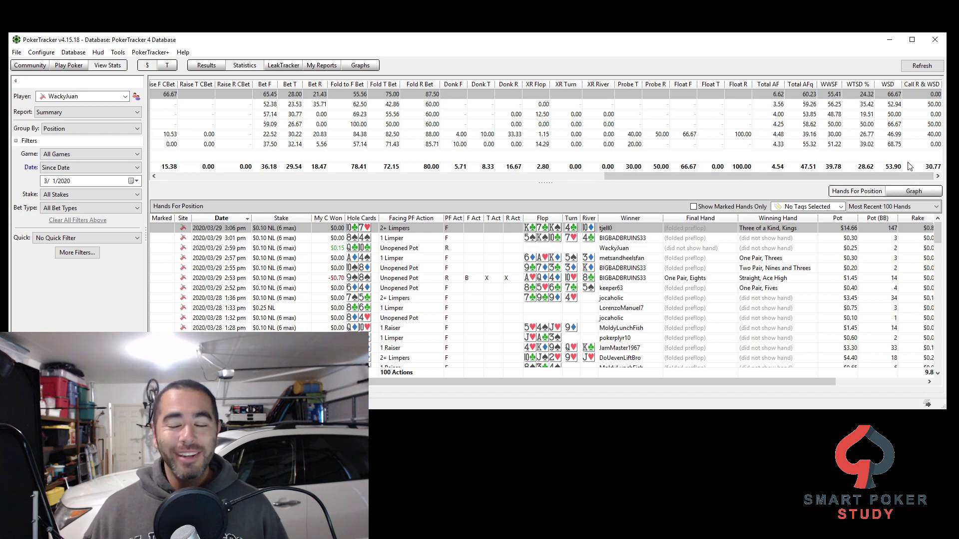
pyautogui.moveTo(903, 180); pyautogui.dragTo(423, 183)
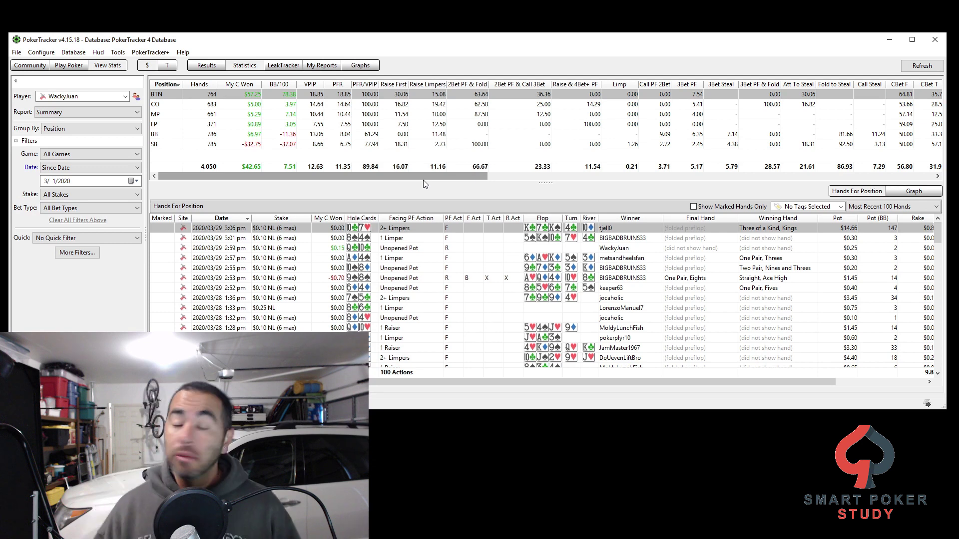
# Step: Select the EP row and choose Configure Report from its context menu
pyautogui.click(430, 124)
pyautogui.rightClick(431, 127)
pyautogui.click(475, 156)
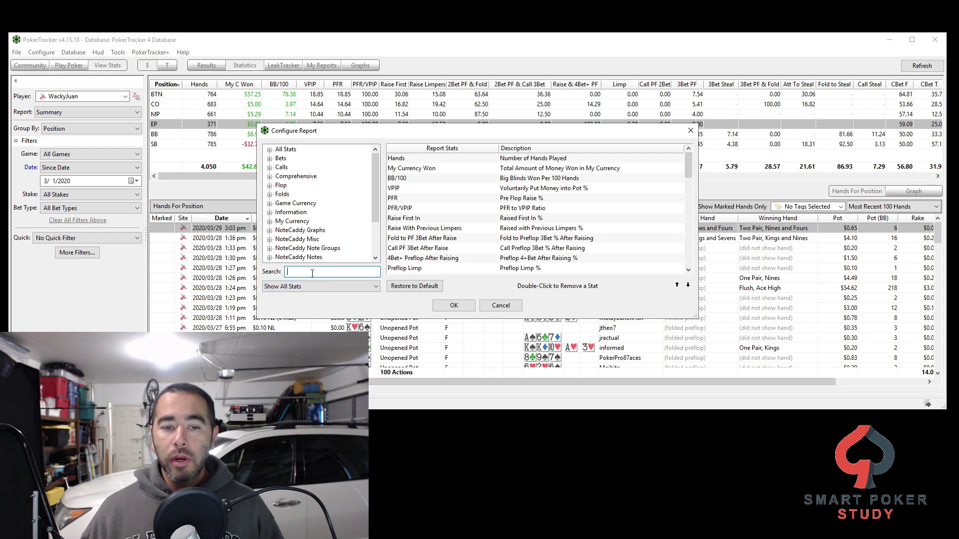
# Step: Search 'cbet', insert CBet Flop, CBet Turn and CBet River after PFR, and apply
pyautogui.write('cbet')
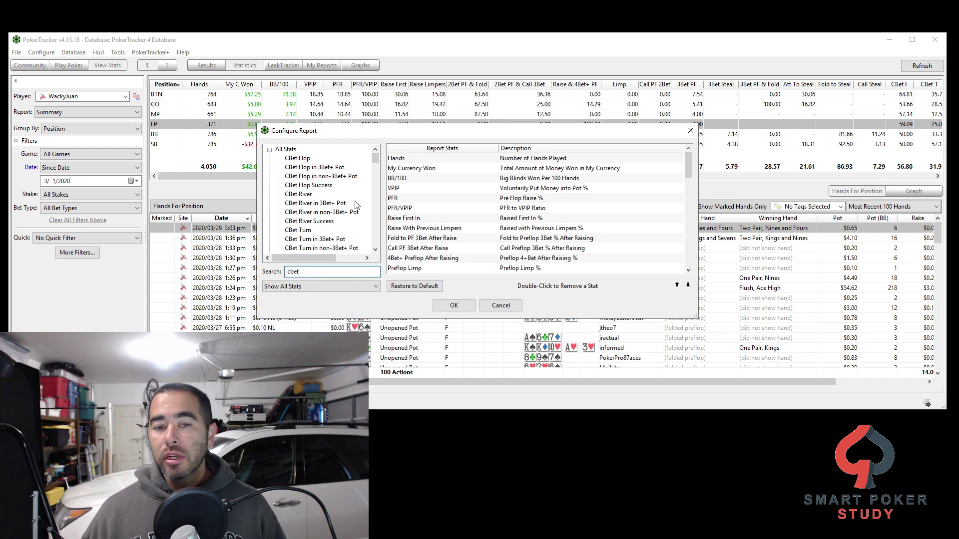
pyautogui.click(393, 199)
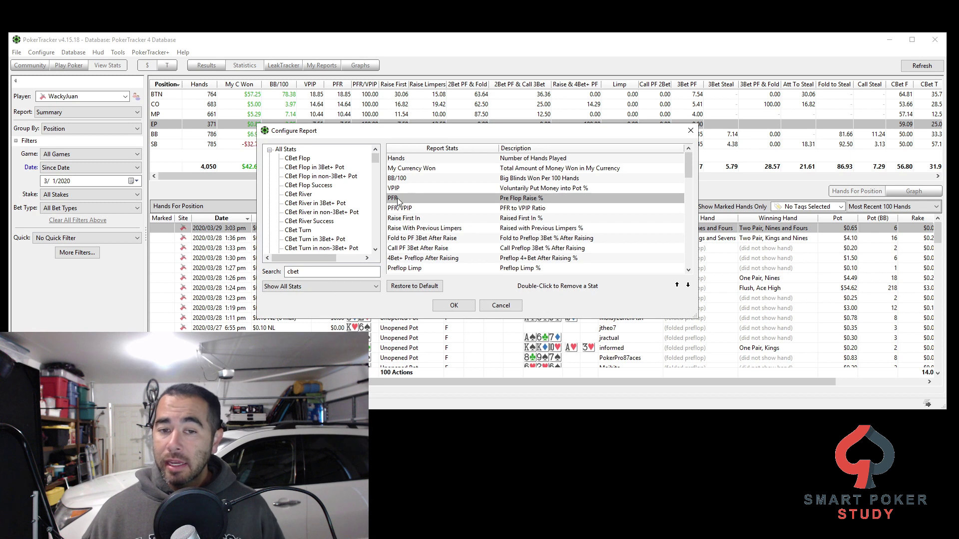
pyautogui.doubleClick(297, 159)
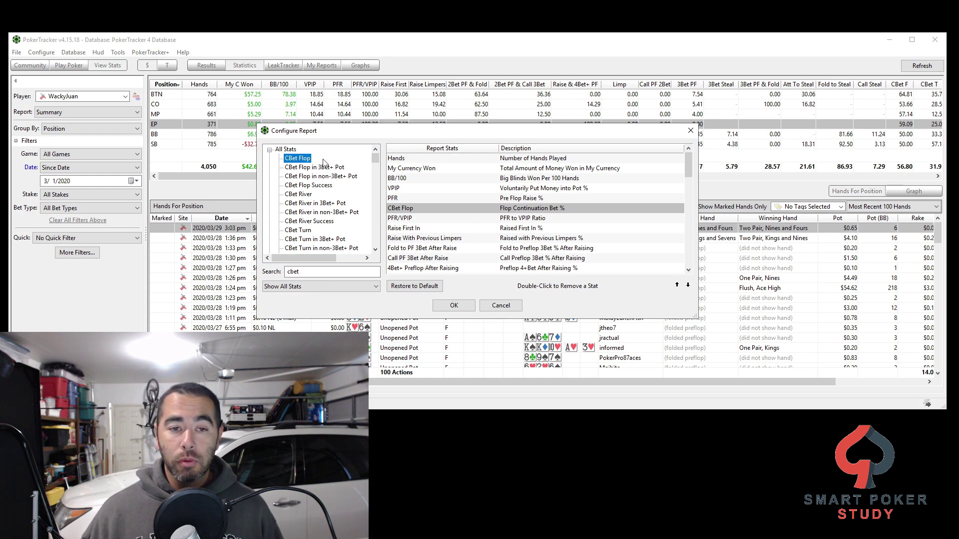
pyautogui.doubleClick(306, 230)
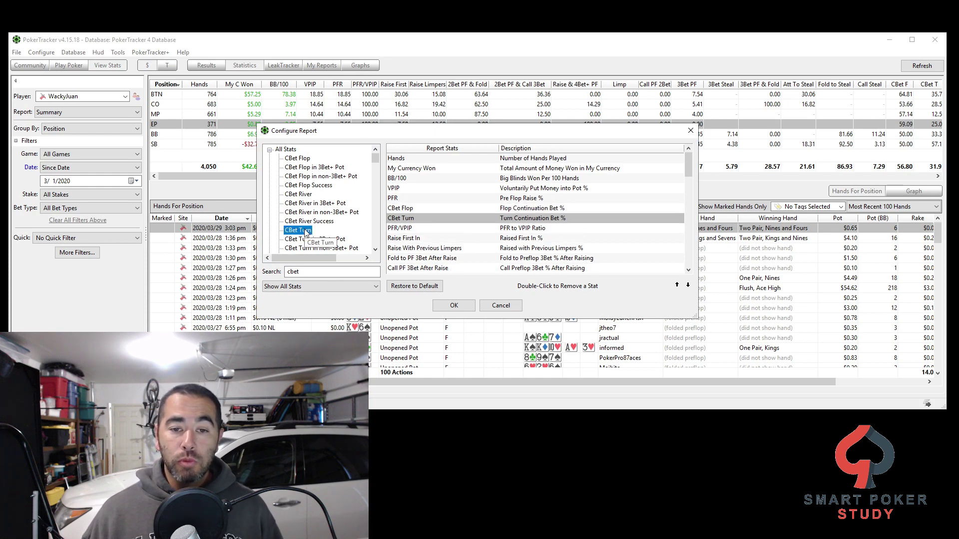
pyautogui.doubleClick(304, 195)
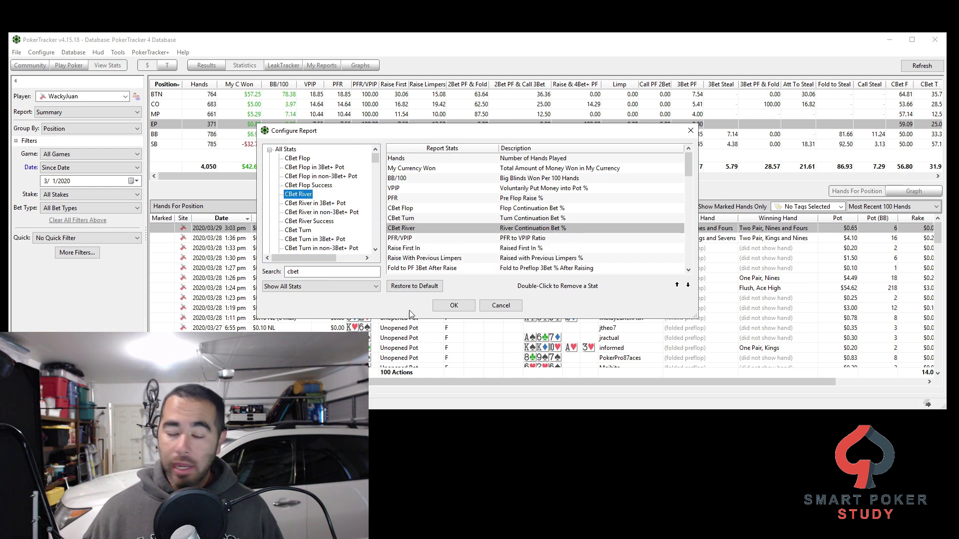
pyautogui.click(453, 305)
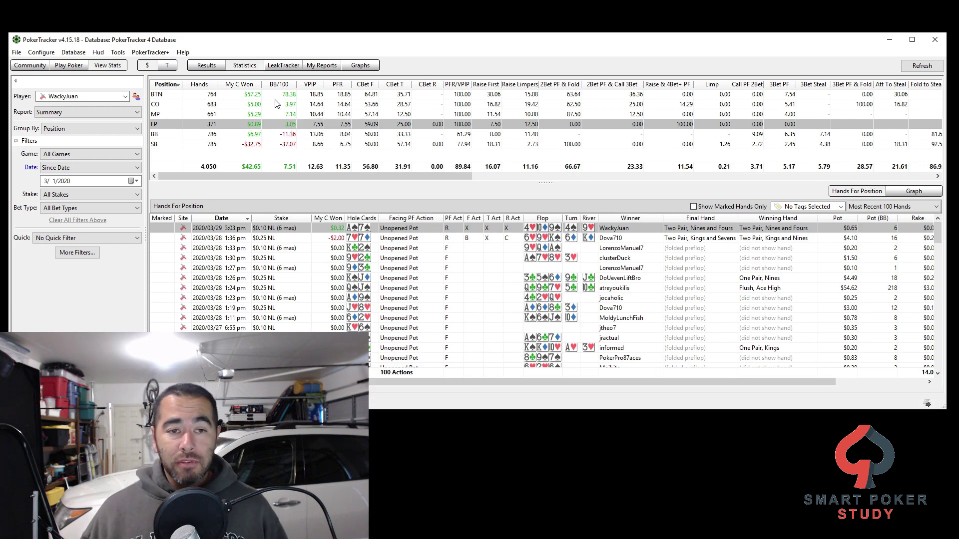
# Step: Bring up the context menu on the CO row of the stats table
pyautogui.rightClick(319, 105)
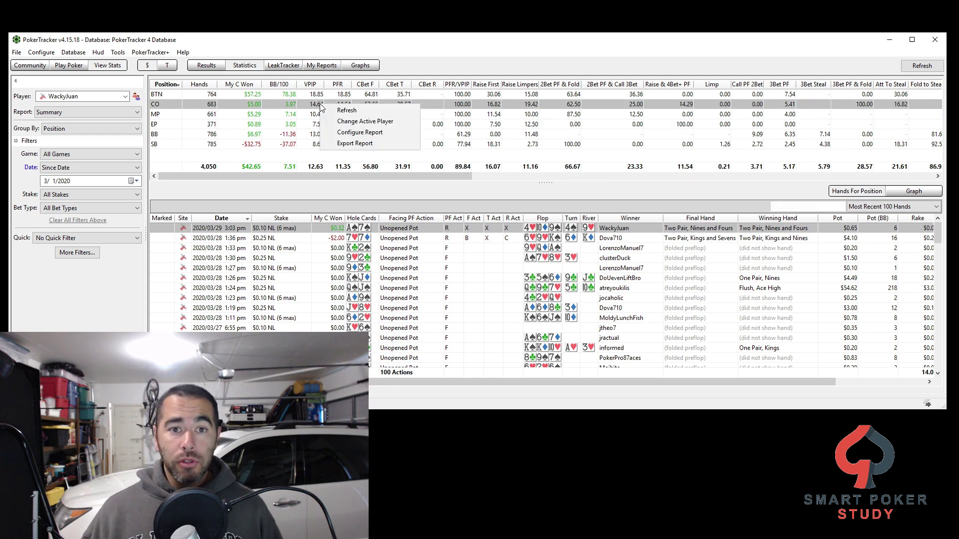
# Step: In Configure Report, remove CBet Flop, CBet Turn and CBet River, then confirm with OK
pyautogui.click(367, 133)
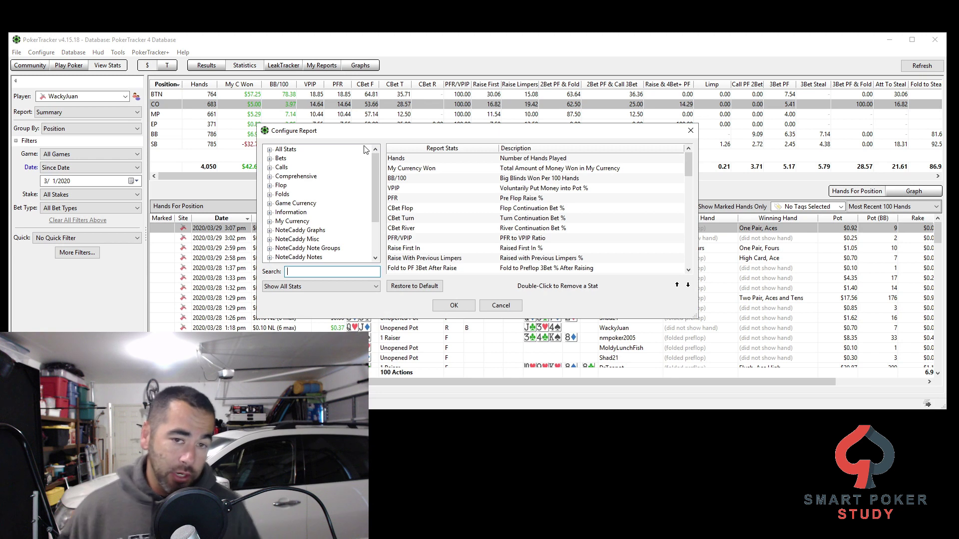
pyautogui.doubleClick(408, 210)
pyautogui.doubleClick(408, 210)
pyautogui.doubleClick(408, 210)
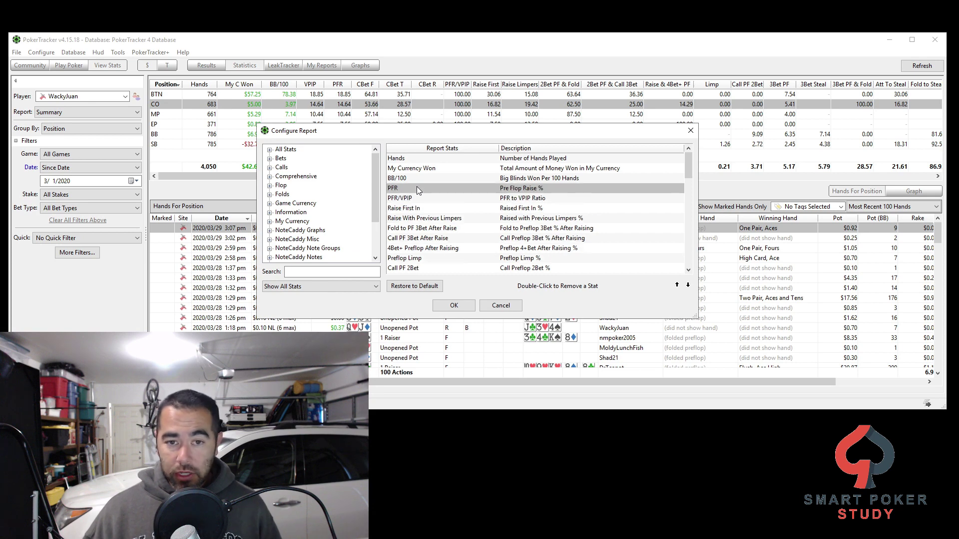
pyautogui.click(454, 305)
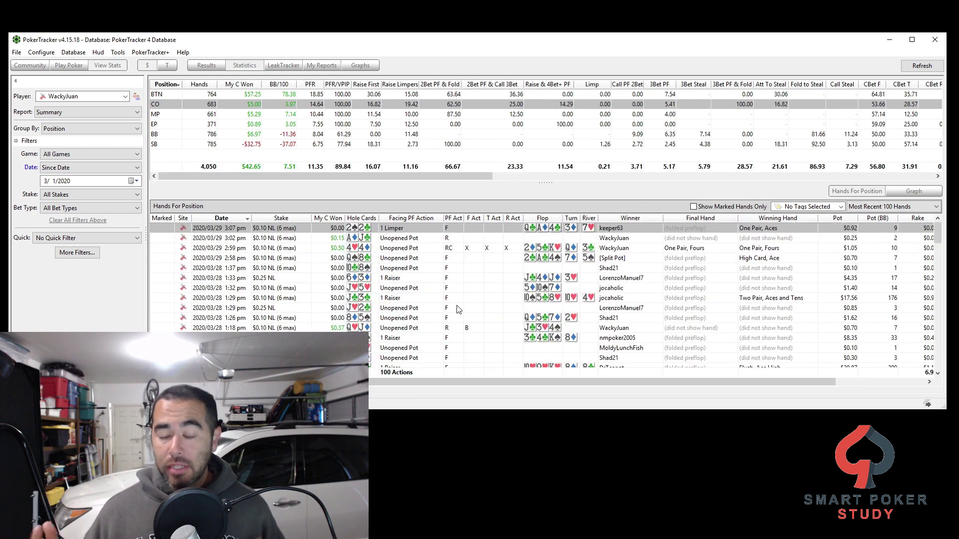
# Step: Reopen Configure Report from the MP row and insert VPIP right after BB/100
pyautogui.rightClick(383, 115)
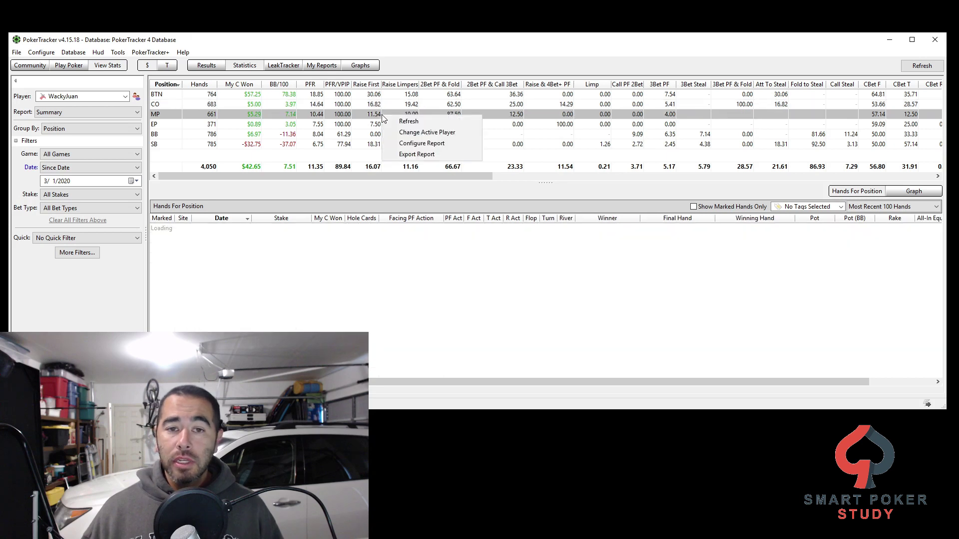
pyautogui.click(422, 145)
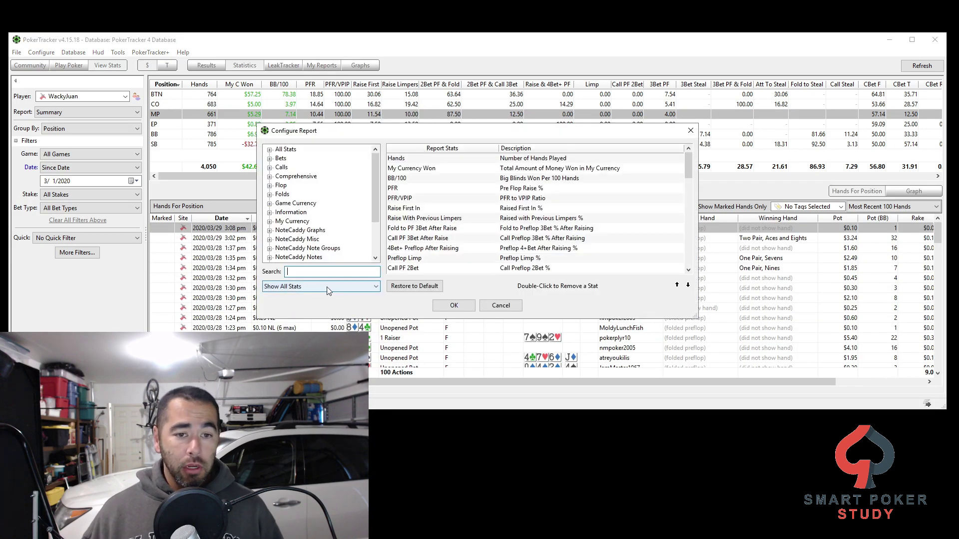
pyautogui.write('VPI')
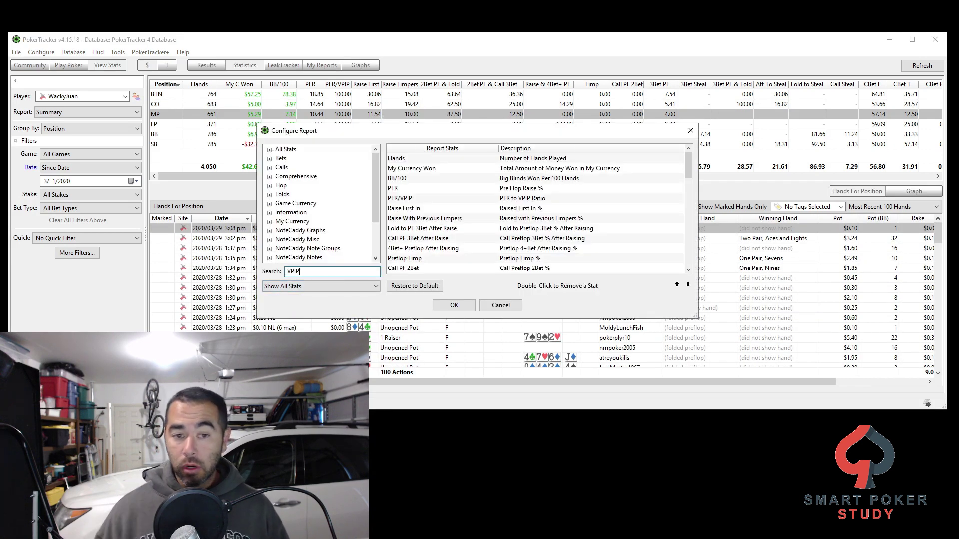
pyautogui.write('P')
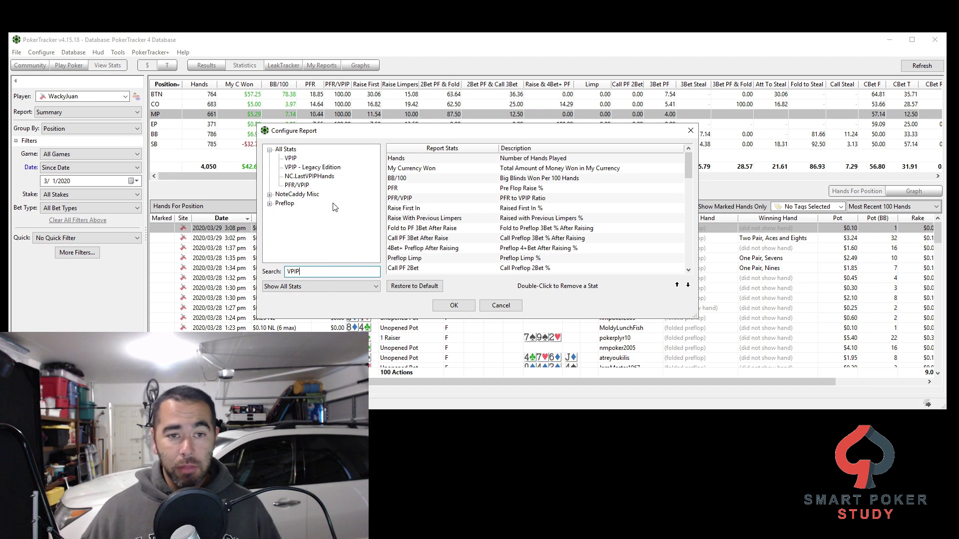
pyautogui.doubleClick(291, 158)
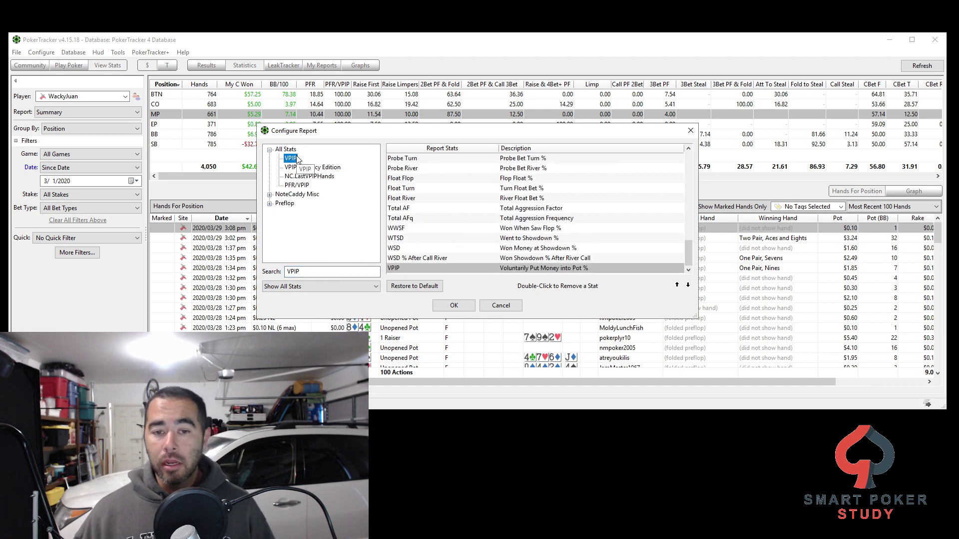
pyautogui.click(415, 268)
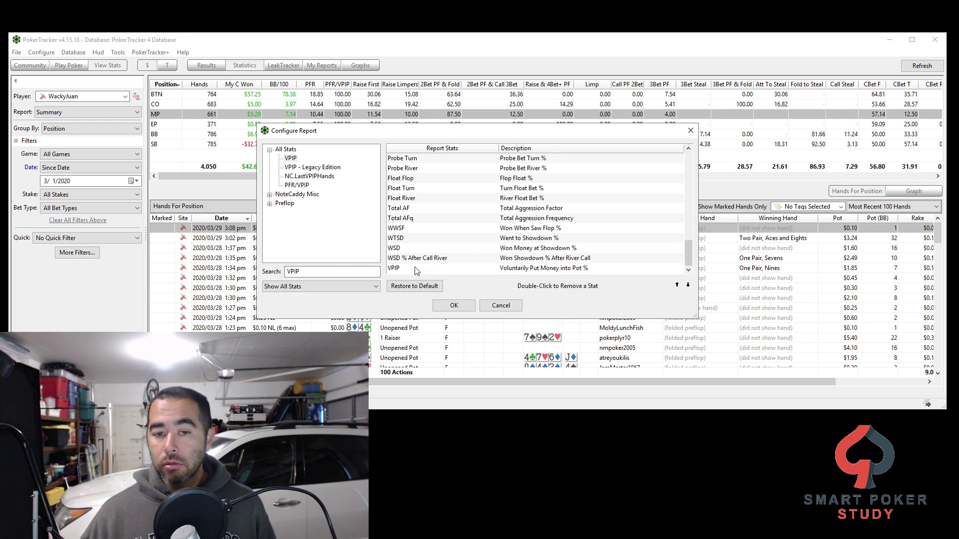
pyautogui.scroll(10, 606, 235)
pyautogui.scroll(2, 606, 234)
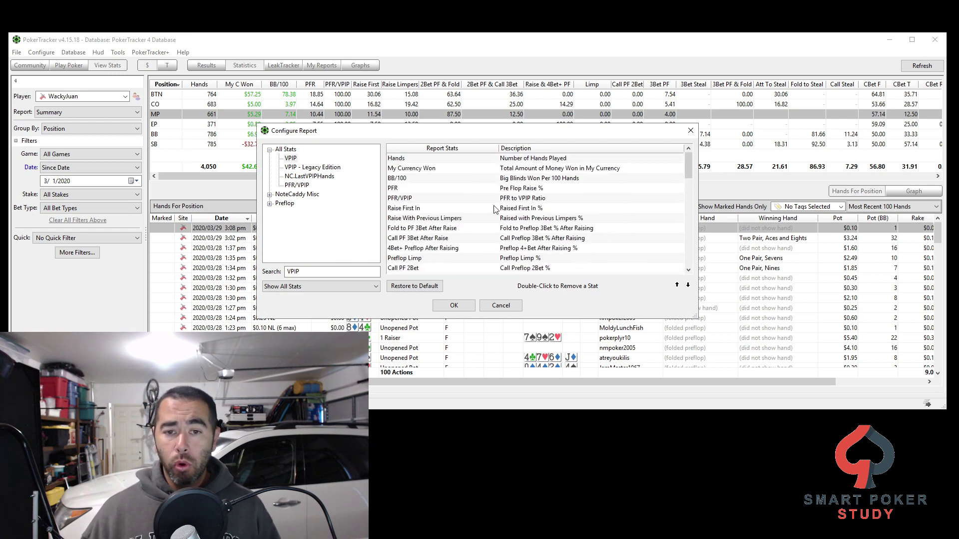
pyautogui.click(405, 182)
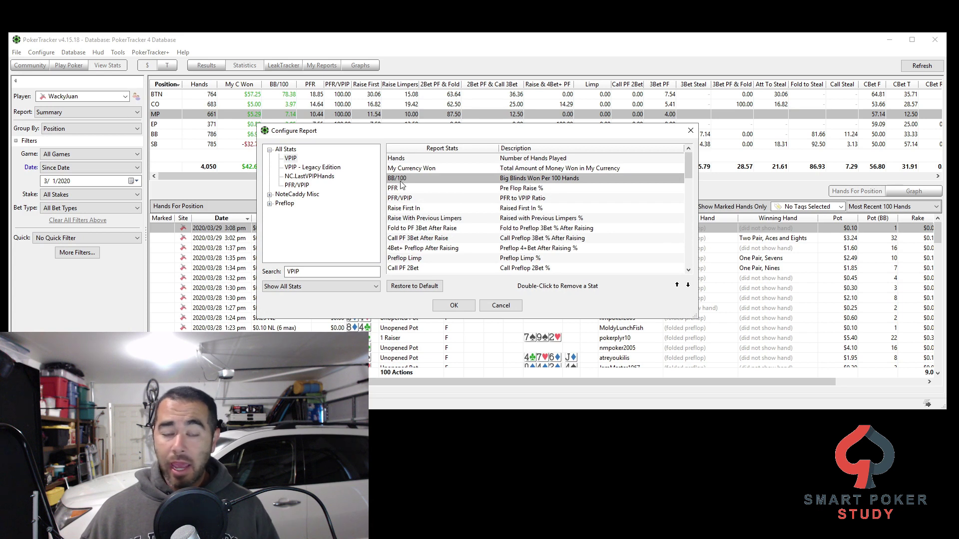
pyautogui.doubleClick(297, 160)
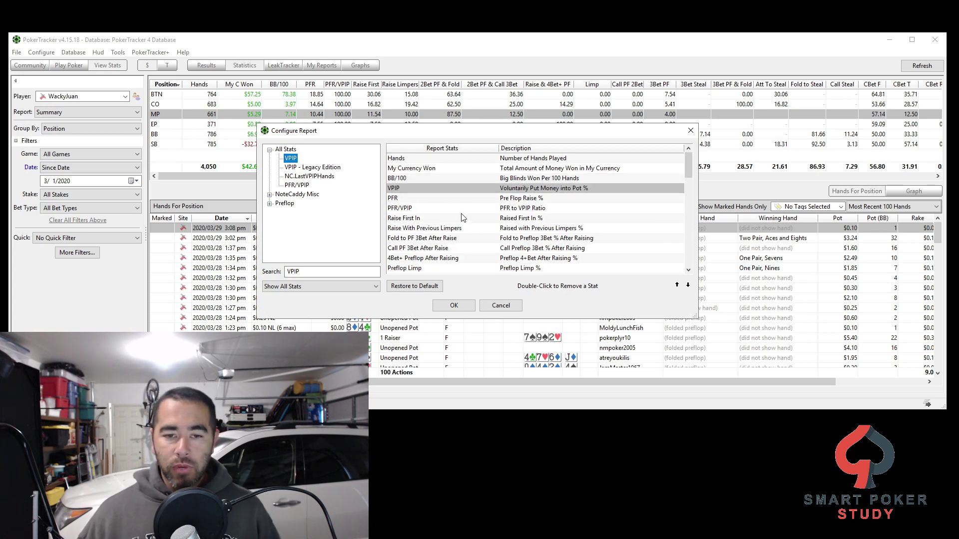
# Step: Move 3Bet Preflop up five places so it follows PFR
pyautogui.scroll(-2, 462, 220)
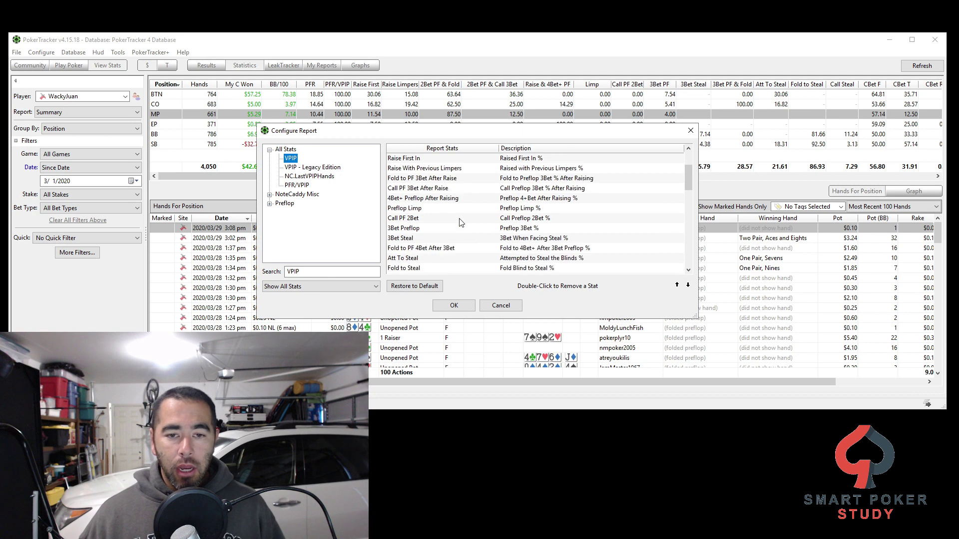
pyautogui.click(420, 230)
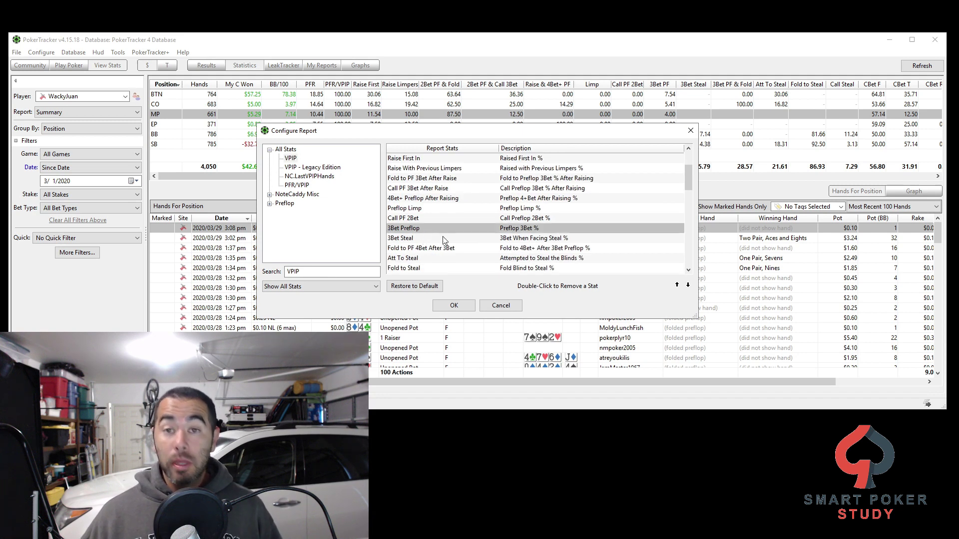
pyautogui.scroll(3, 442, 242)
pyautogui.scroll(-1, 419, 253)
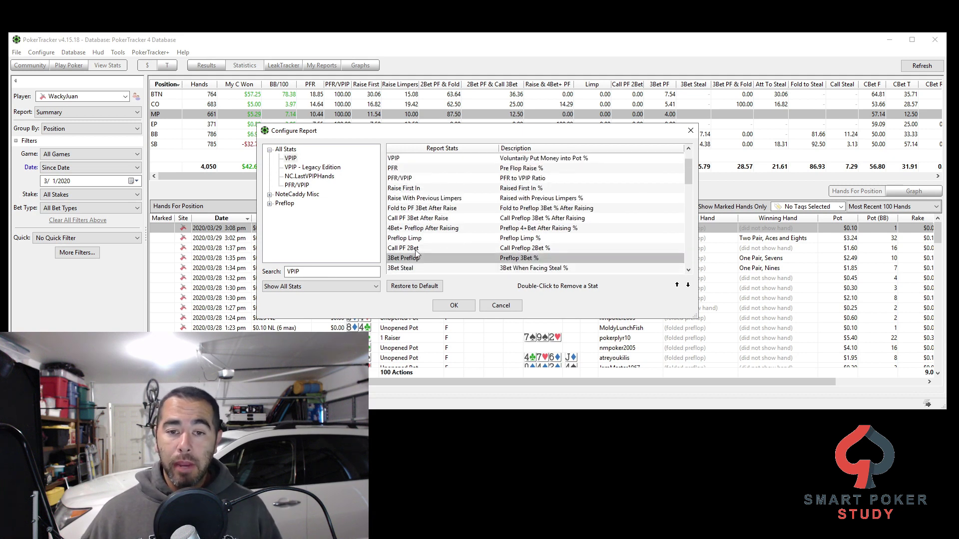
pyautogui.click(677, 286)
pyautogui.click(677, 285)
pyautogui.click(677, 285)
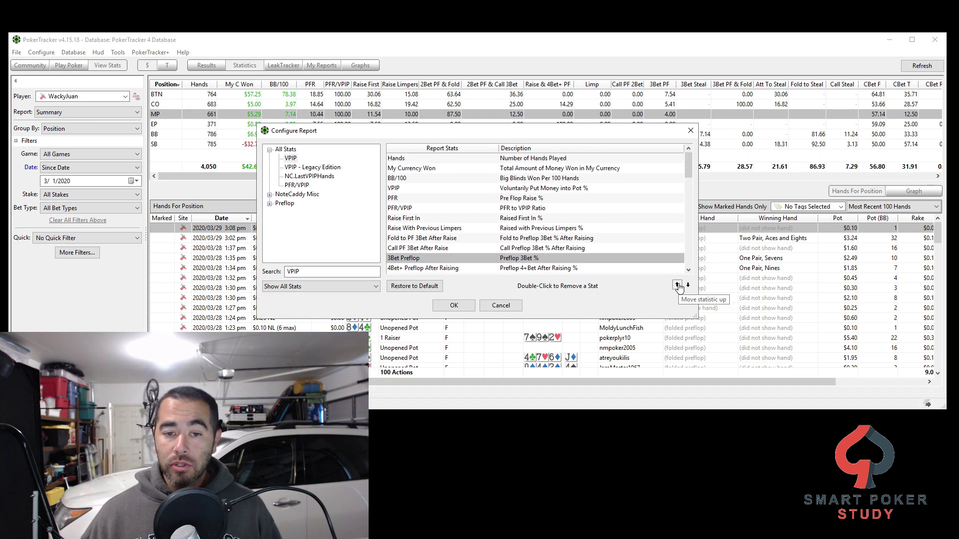
pyautogui.click(678, 286)
pyautogui.click(677, 286)
pyautogui.click(678, 286)
pyautogui.click(677, 286)
pyautogui.click(677, 285)
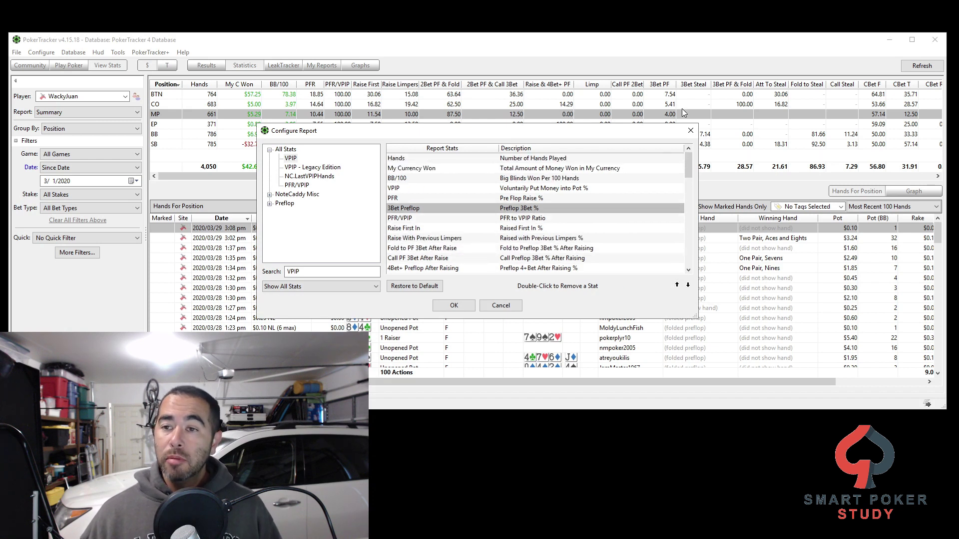
# Step: Confirm the dialog with OK so VPIP follows BB/100 and 3Bet PF follows PFR
pyautogui.click(454, 305)
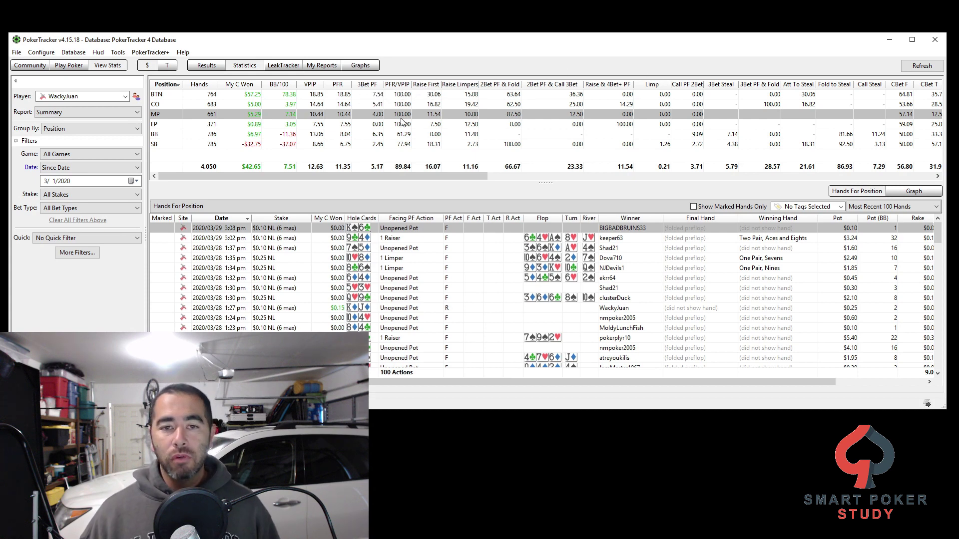
# Step: Move 3Bet Preflop down below Call PF 2Bet, apply, and drag the 3Bet PF column beside it
pyautogui.rightClick(403, 120)
pyautogui.click(442, 146)
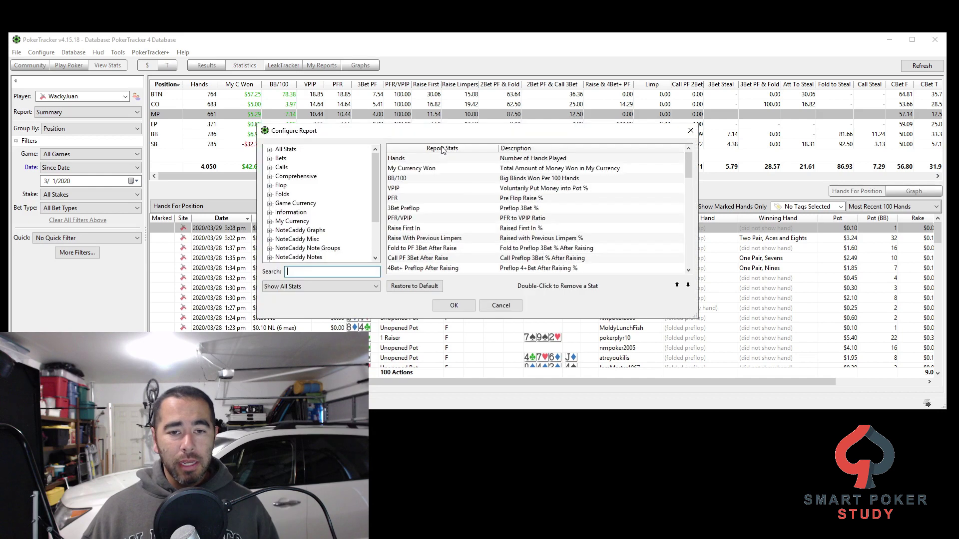
pyautogui.click(406, 208)
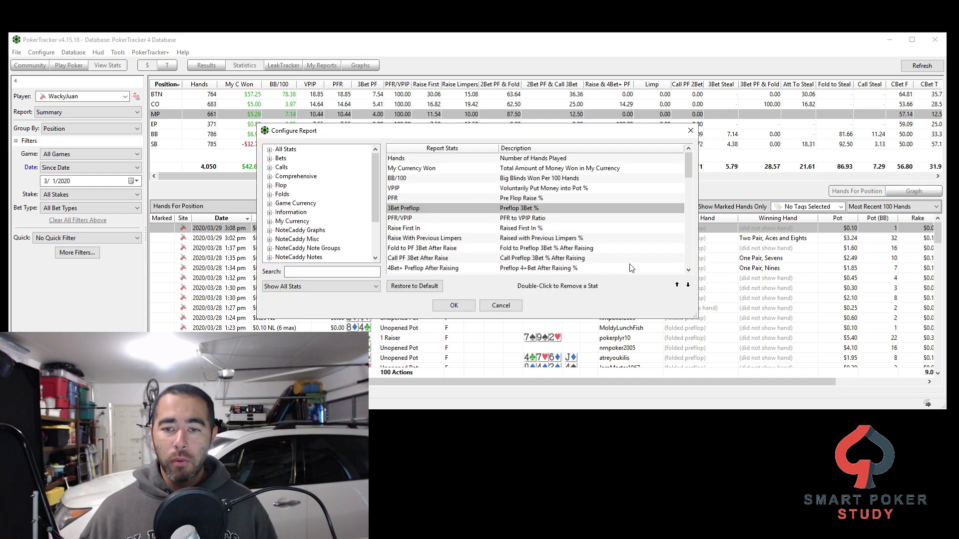
pyautogui.click(688, 285)
pyautogui.click(688, 284)
pyautogui.click(688, 285)
pyautogui.click(688, 285)
pyautogui.click(688, 284)
pyautogui.click(688, 284)
pyautogui.click(688, 285)
pyautogui.click(688, 284)
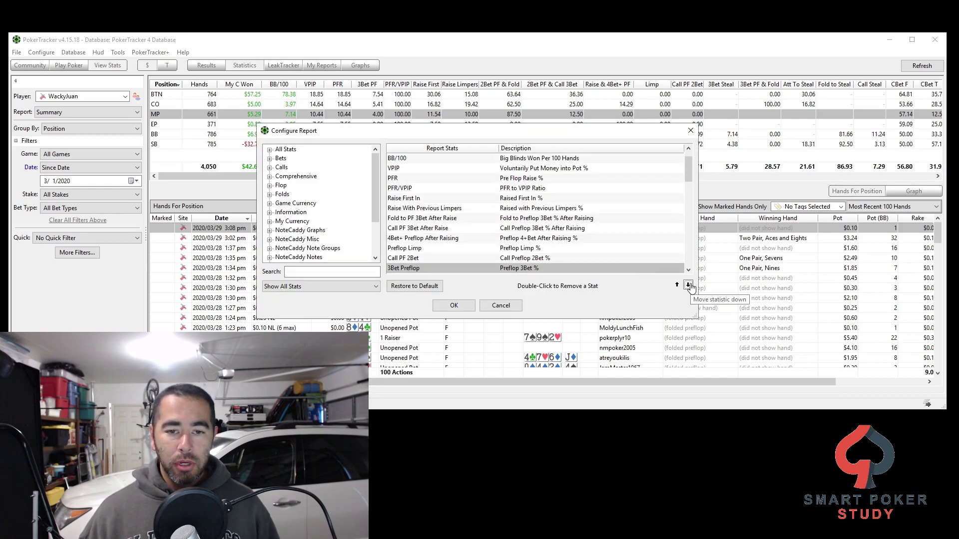
pyautogui.click(688, 285)
pyautogui.click(676, 285)
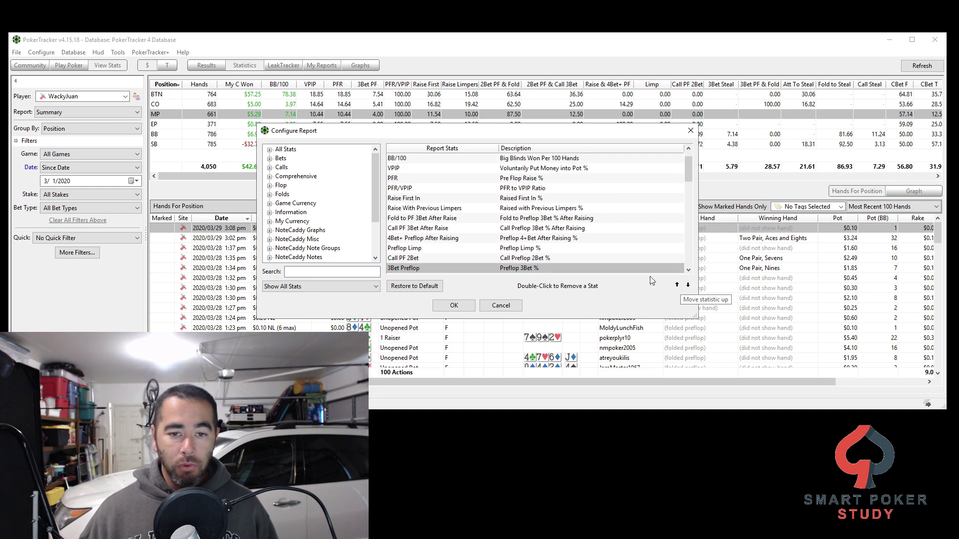
pyautogui.click(467, 305)
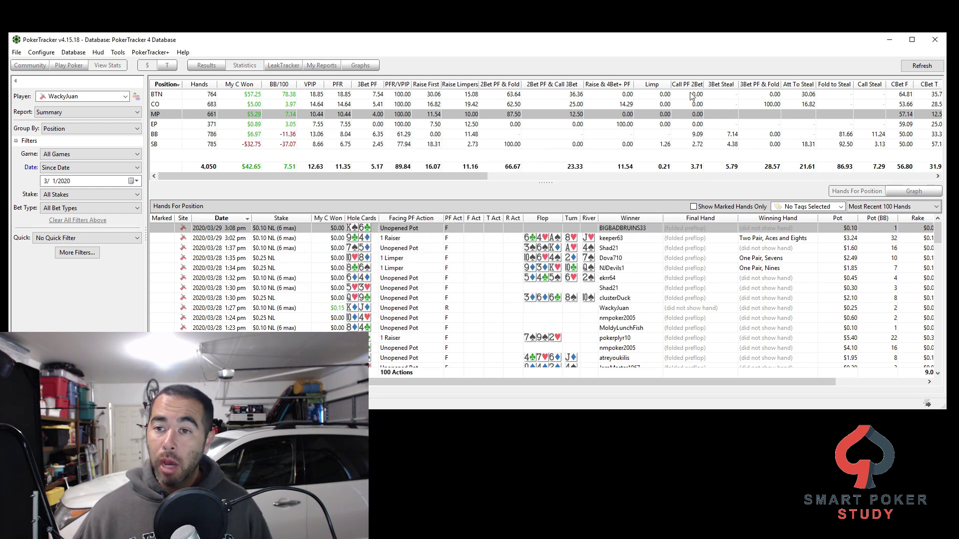
pyautogui.moveTo(367, 84); pyautogui.dragTo(703, 85)
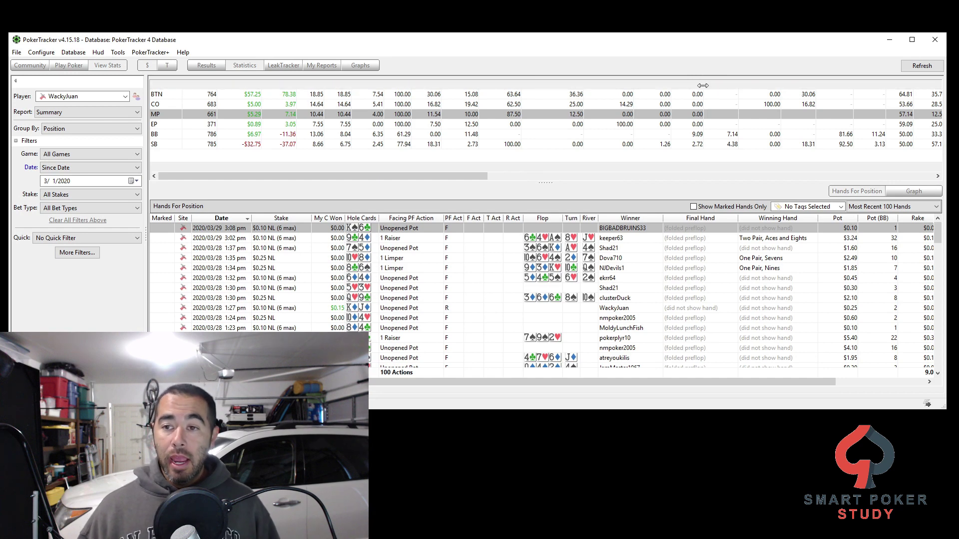